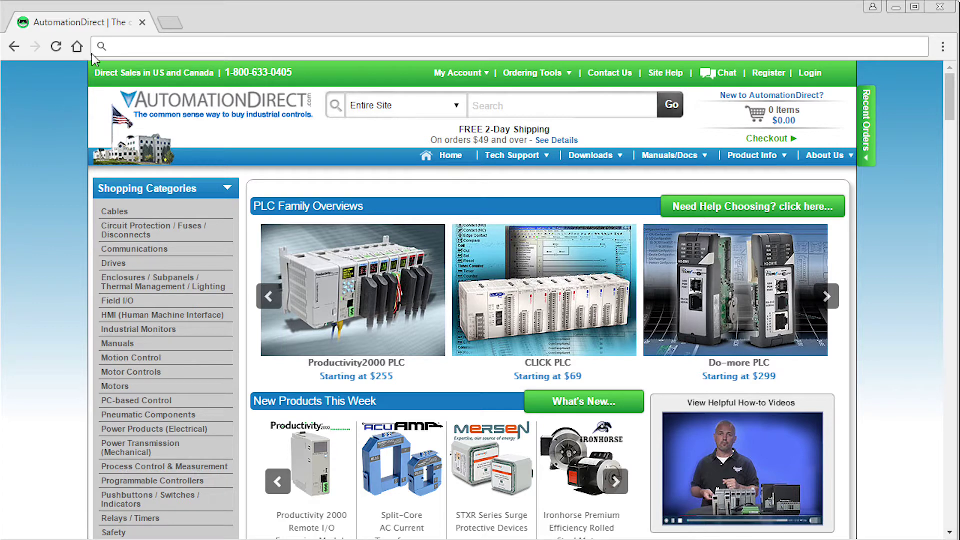
# Navigate Chrome to 192.168.0.1 to reach the Stride switch sign-in page.
pyautogui.click(225, 46)
pyautogui.write('192.16')
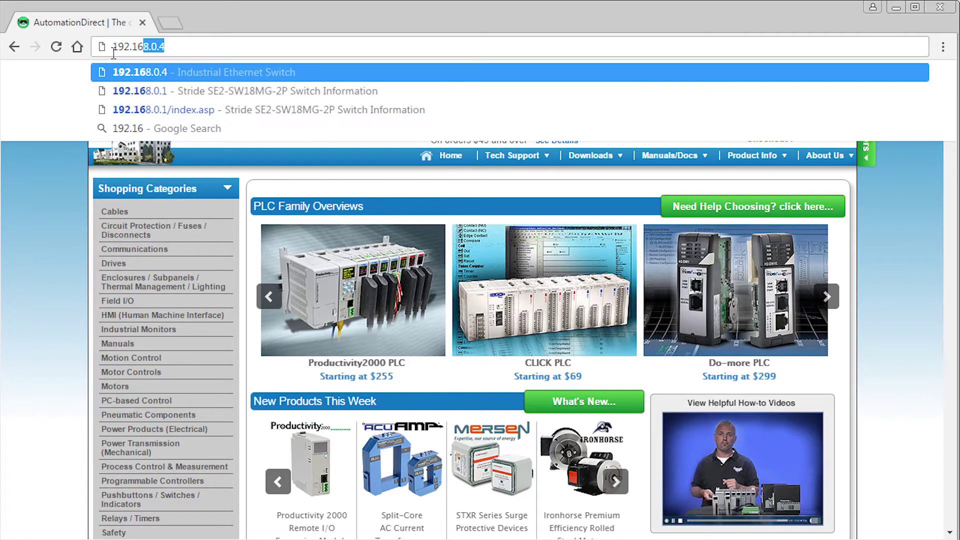
pyautogui.write('8.0.1')
pyautogui.press('Return')
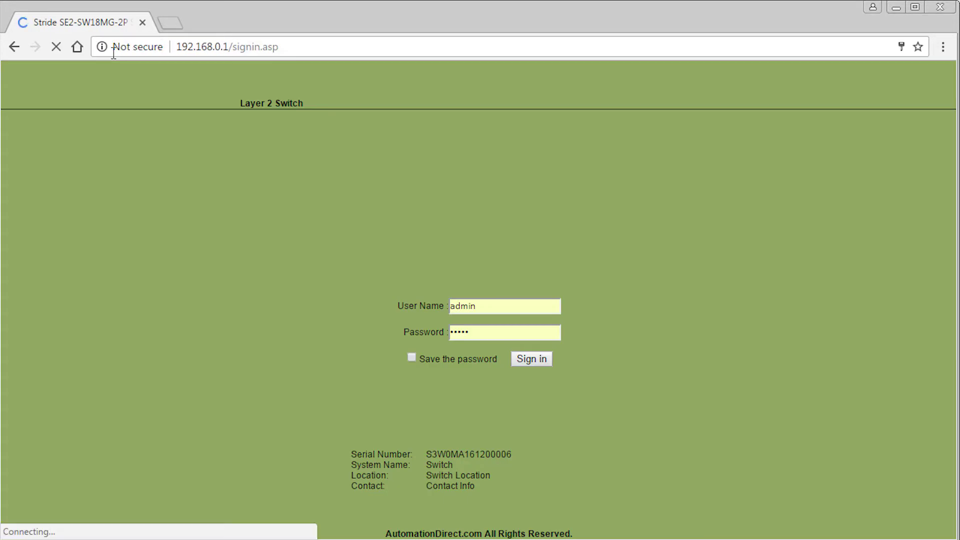
# Sign in with the pre-filled credentials and expand Device Management in the left tree.
pyautogui.click(475, 308)
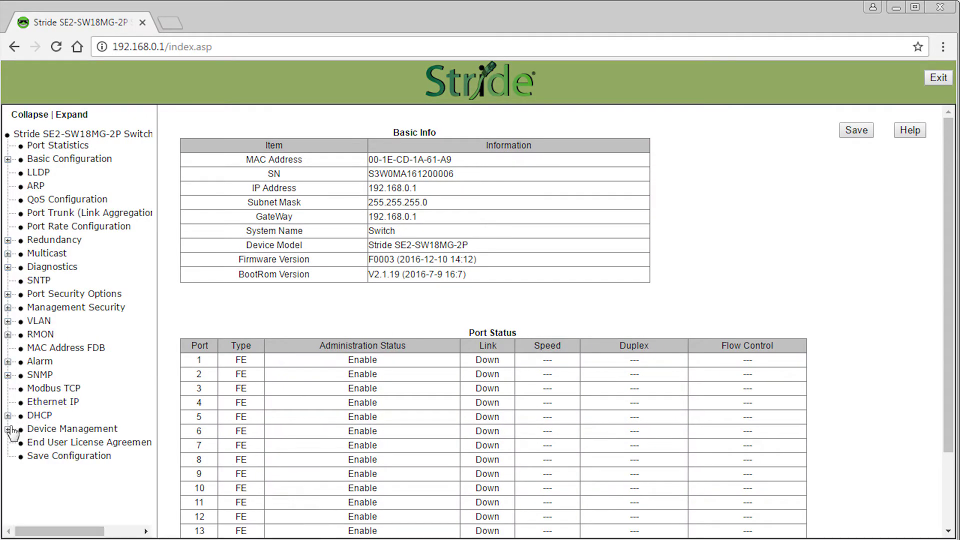
pyautogui.click(8, 431)
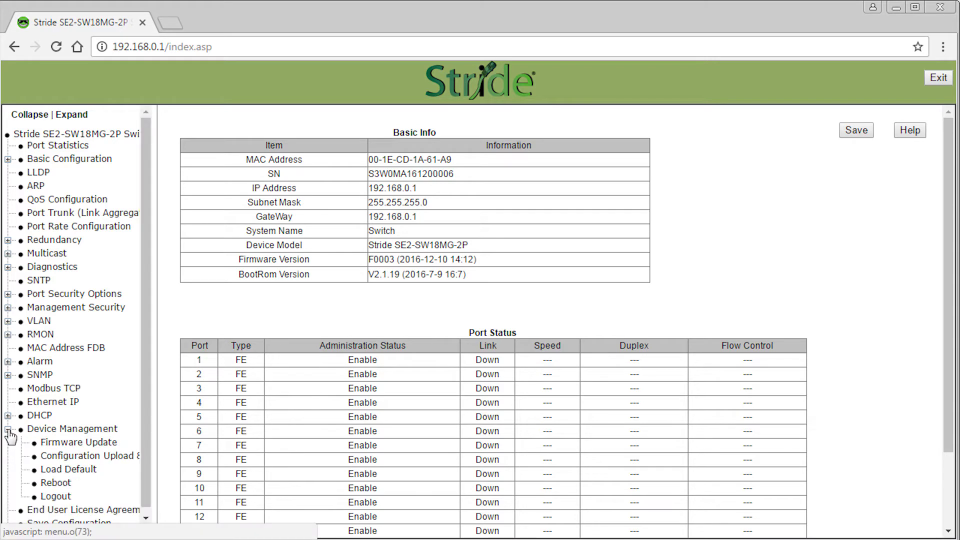
# Use Configuration Upload & Download to save the current switch configuration to the PC as 'config'.
pyautogui.click(58, 457)
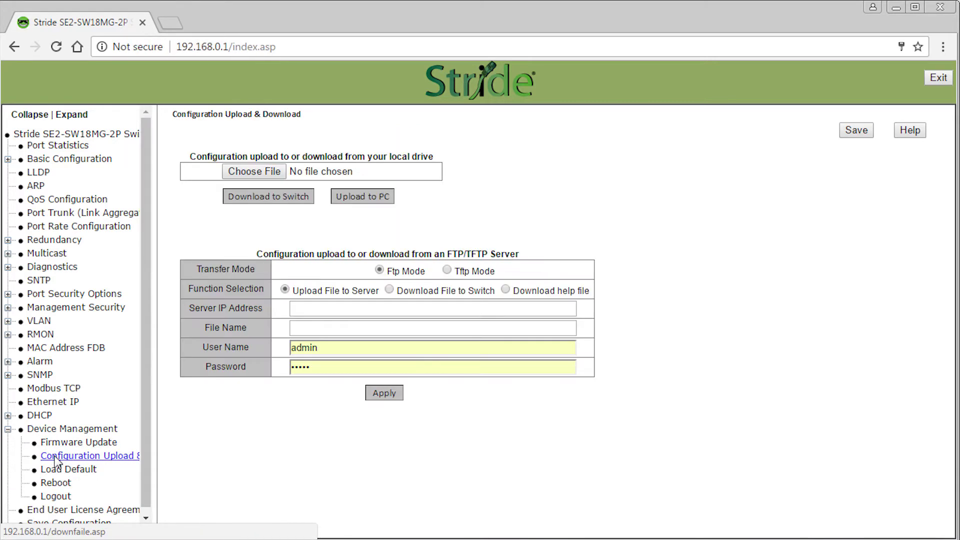
pyautogui.click(362, 196)
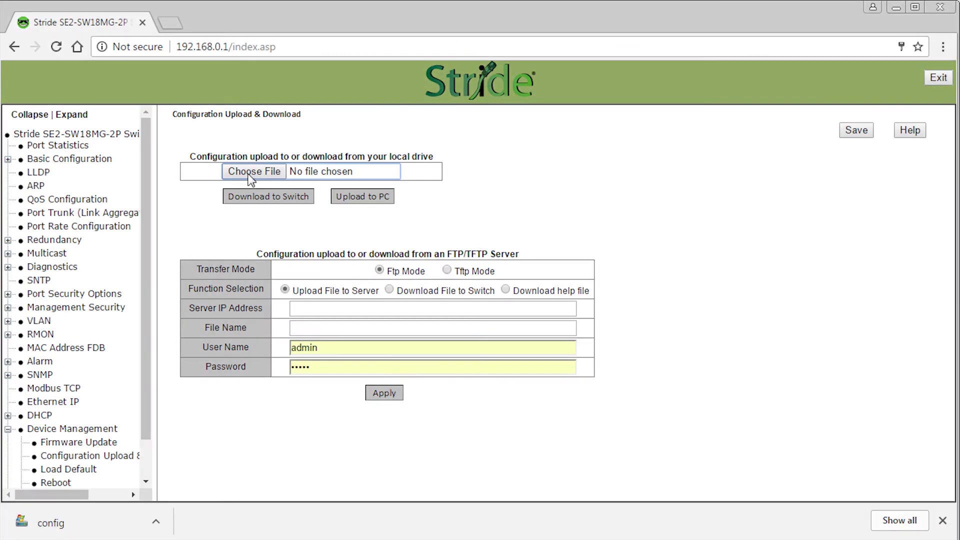
# Select the 'config' file from Downloads as the local configuration file.
pyautogui.click(285, 178)
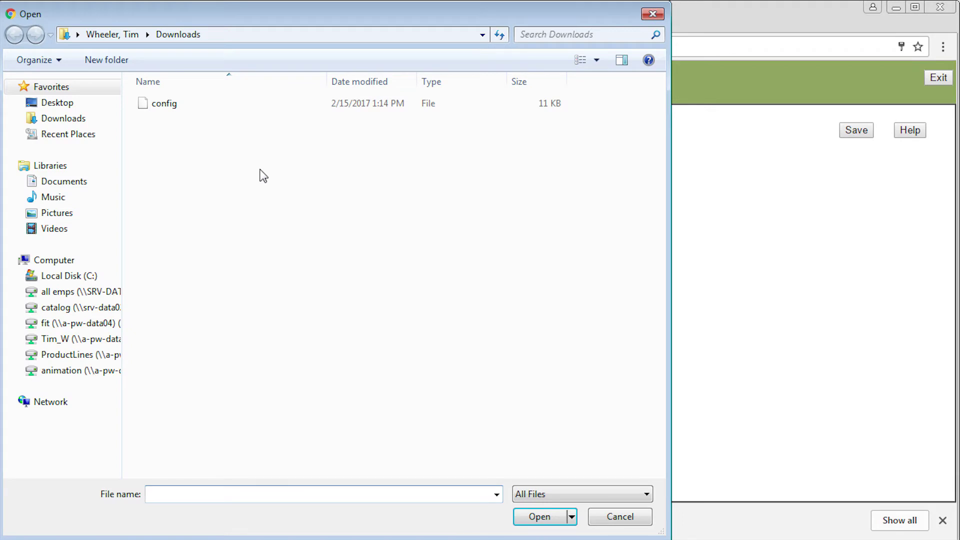
pyautogui.doubleClick(163, 107)
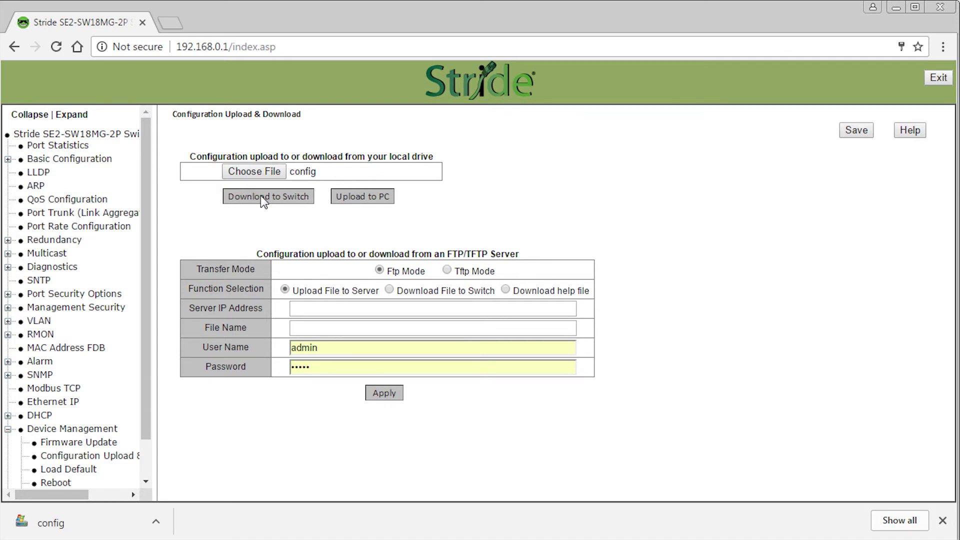
# Download the chosen config to the switch, confirm the update, and request a reboot from the Reboot page.
pyautogui.click(260, 195)
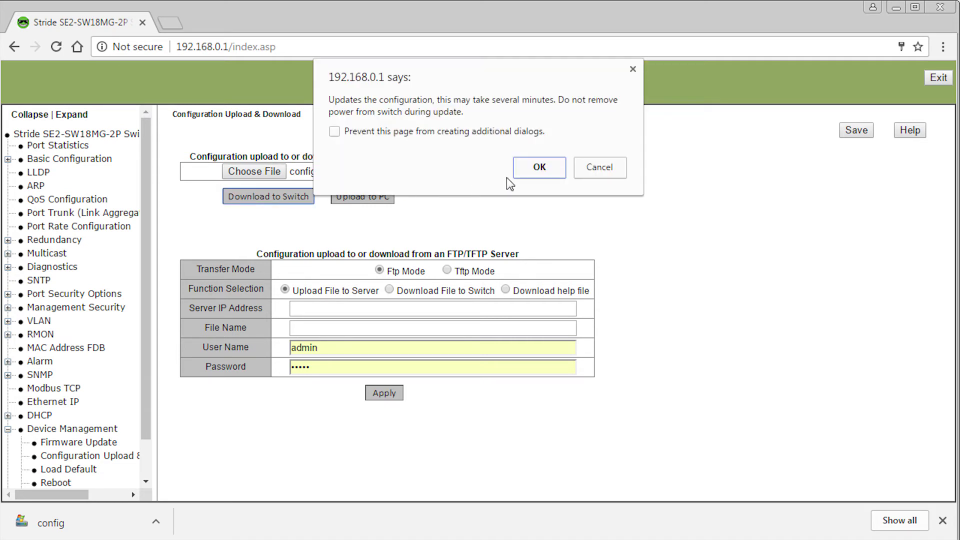
pyautogui.click(540, 167)
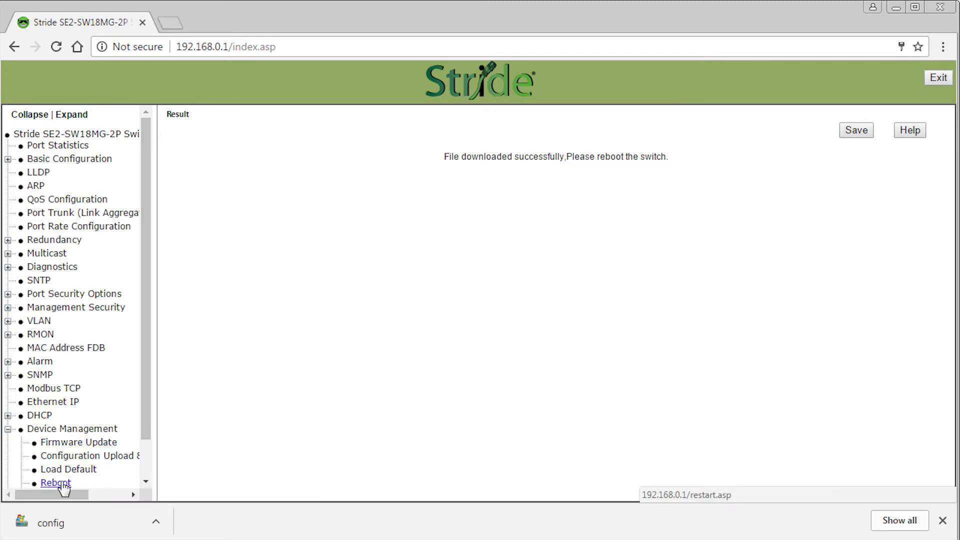
pyautogui.click(56, 483)
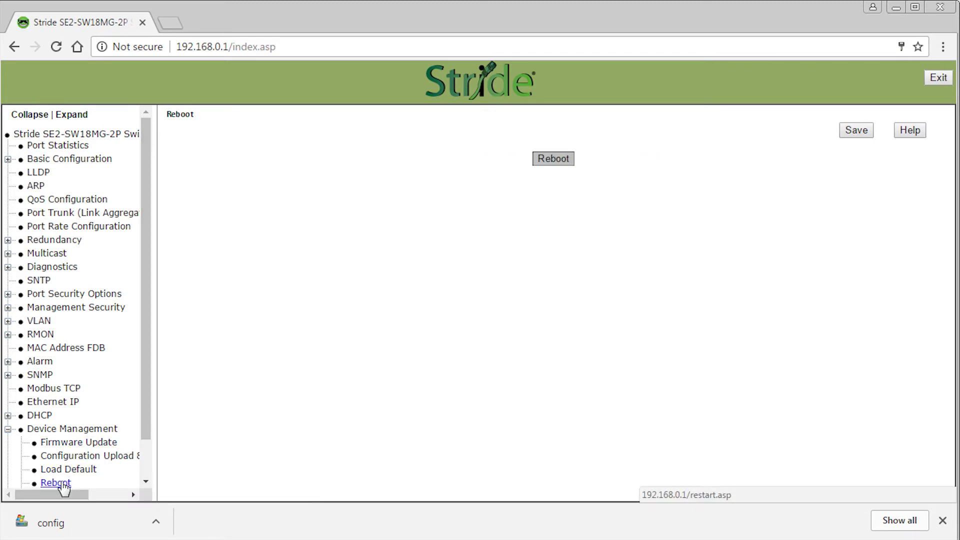
pyautogui.click(553, 159)
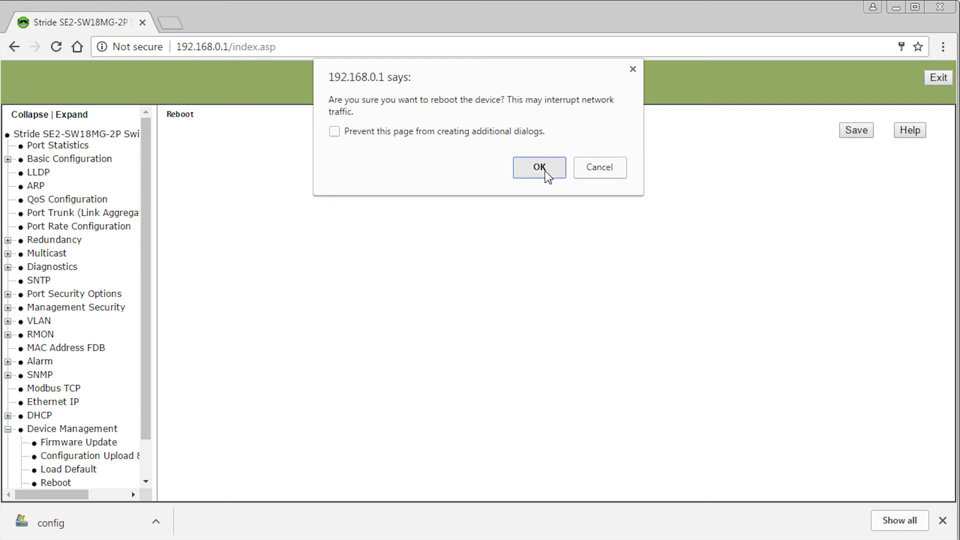